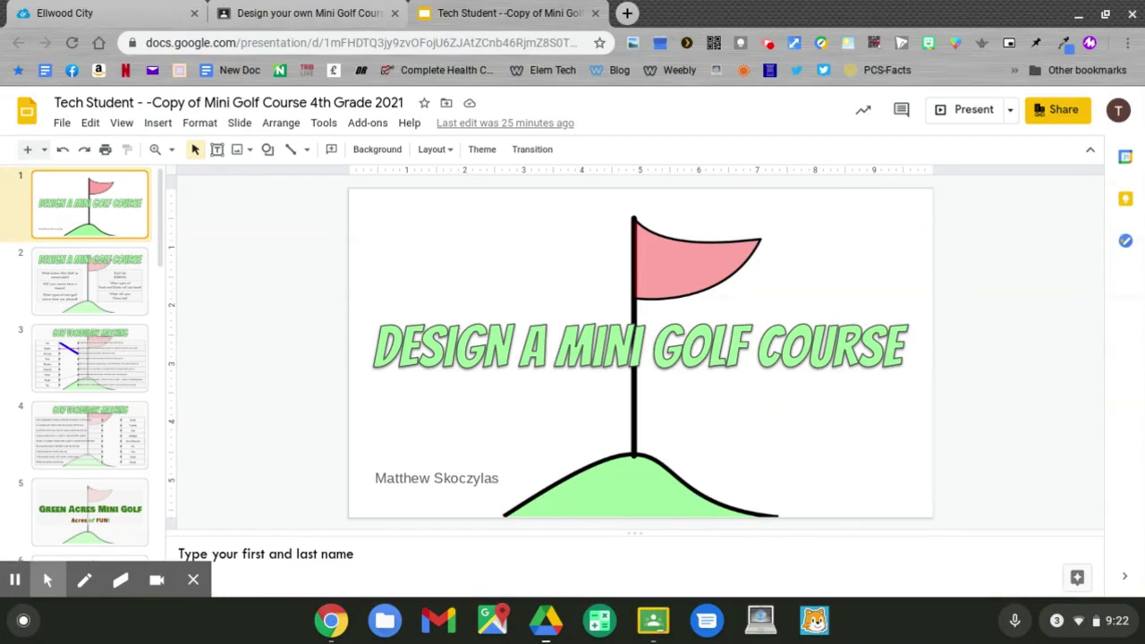
Step: Page through the discussion, Green Acres, Design Your Course and Hole Design slides to Food Word Problems
{"action": "key", "text": "Down"}
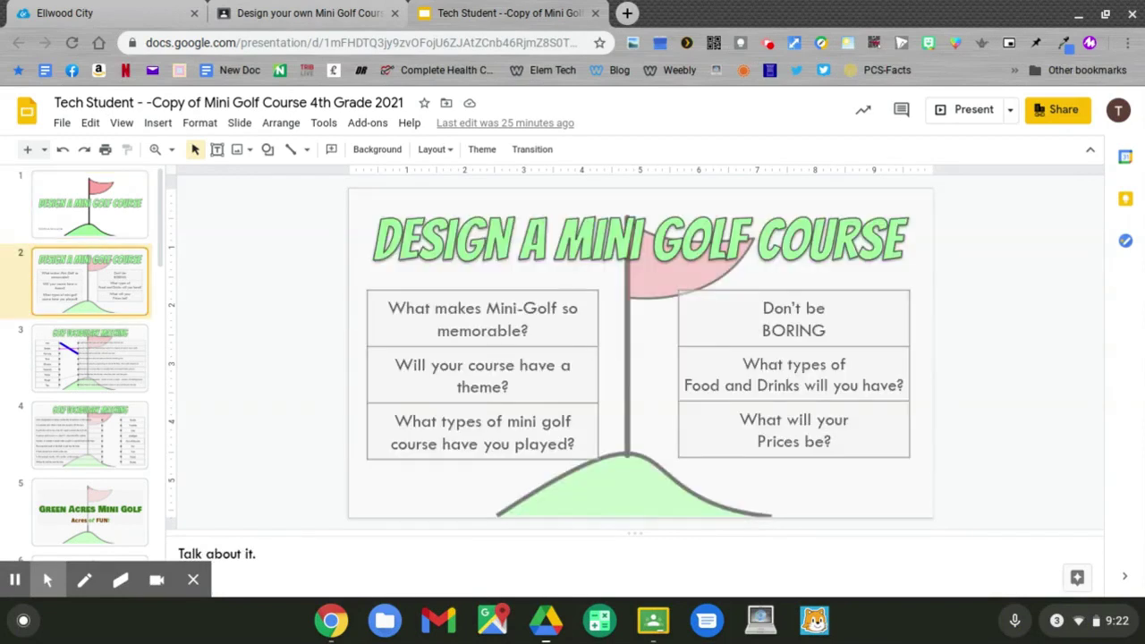
{"action": "key", "text": "Down"}
{"action": "key", "text": "Down"}
{"action": "key", "text": "Down"}
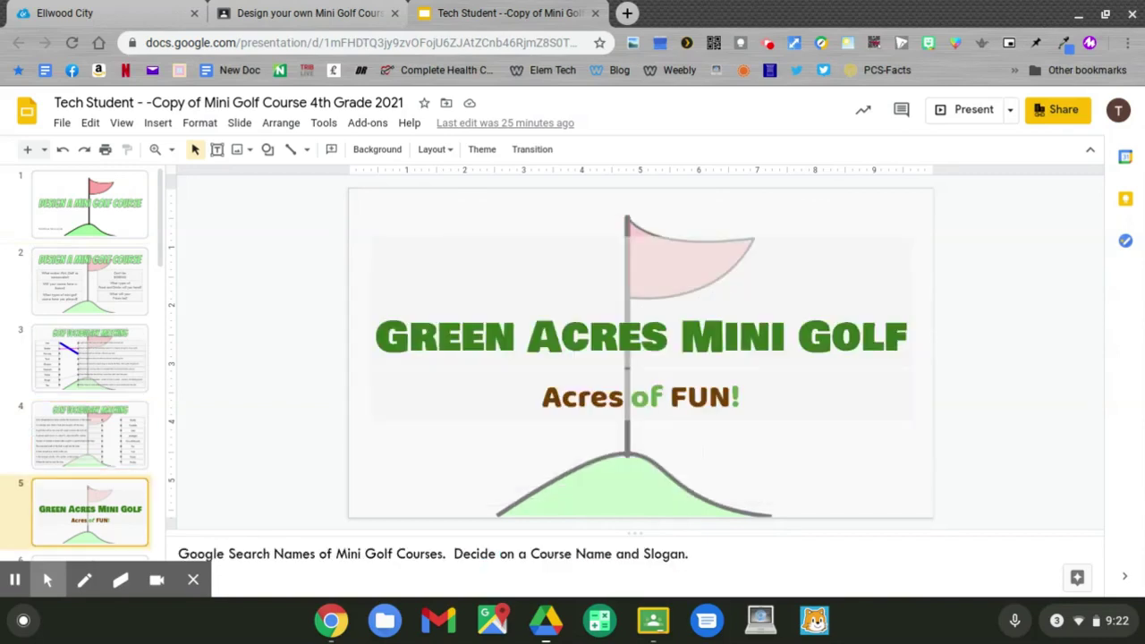
{"action": "key", "text": "Down"}
{"action": "key", "text": "Down"}
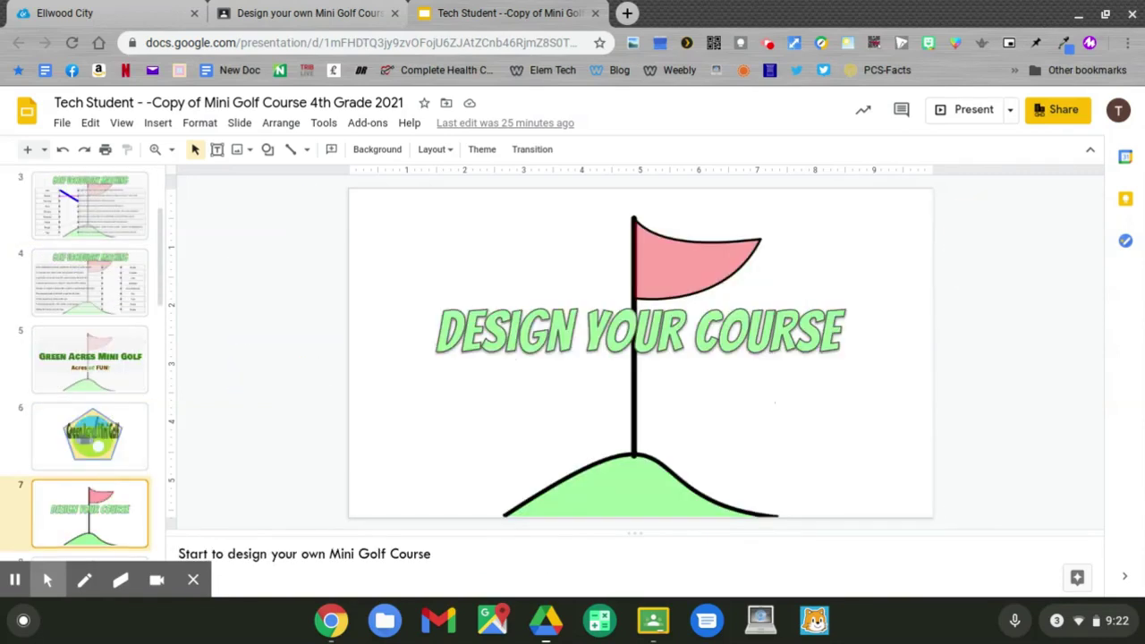
{"action": "key", "text": "Down"}
{"action": "key", "text": "Down"}
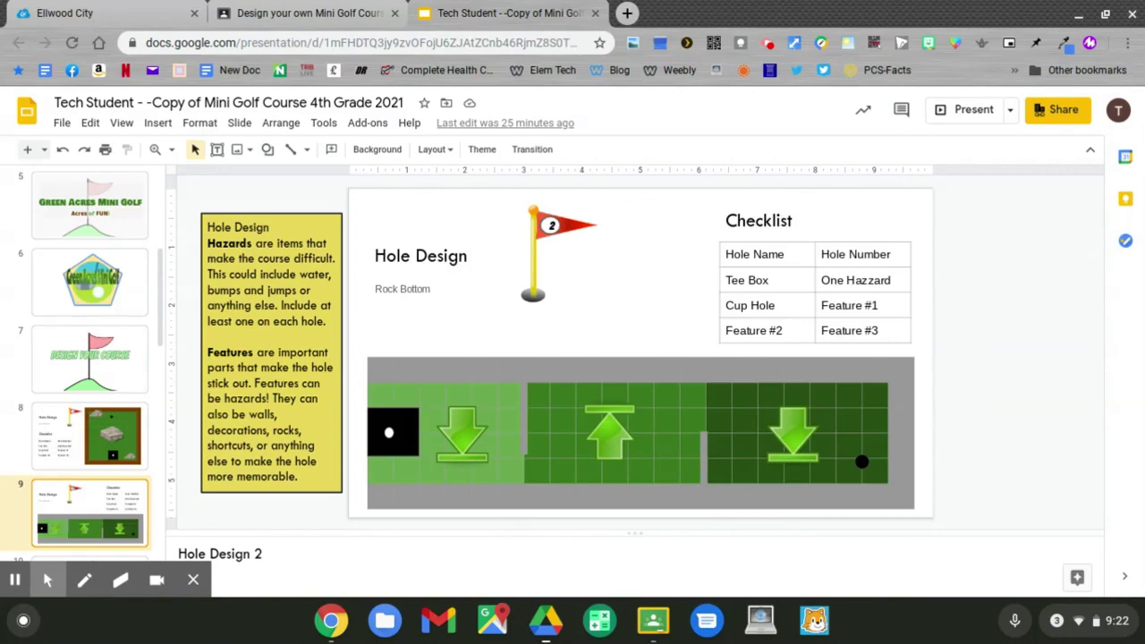
{"action": "key", "text": "Down"}
{"action": "key", "text": "Down"}
{"action": "key", "text": "Down"}
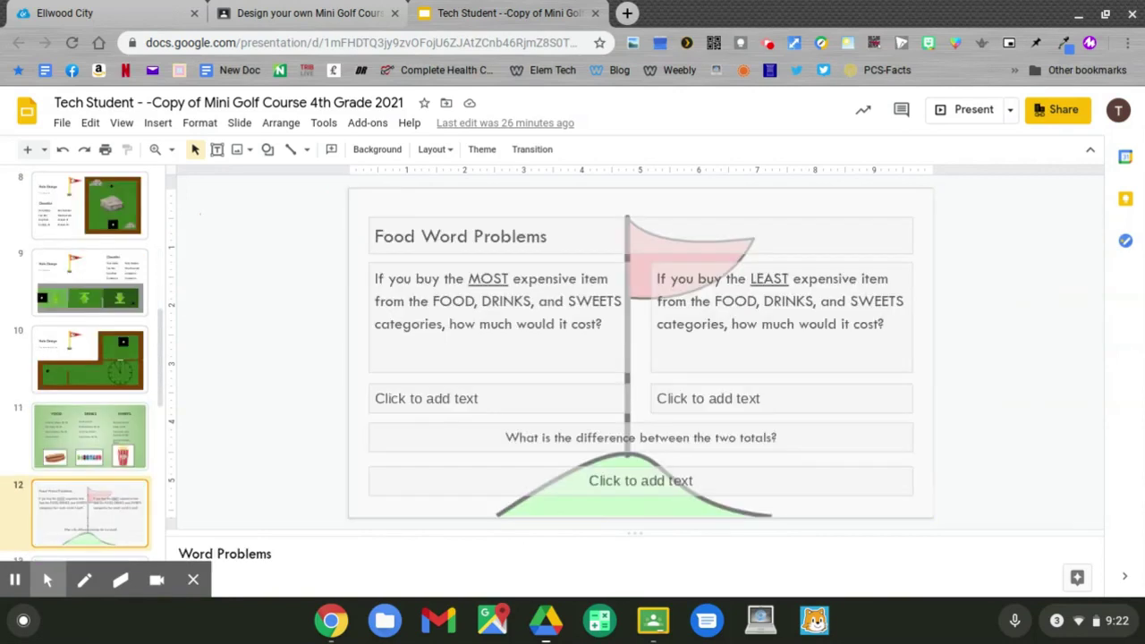
{"action": "key", "text": "Down"}
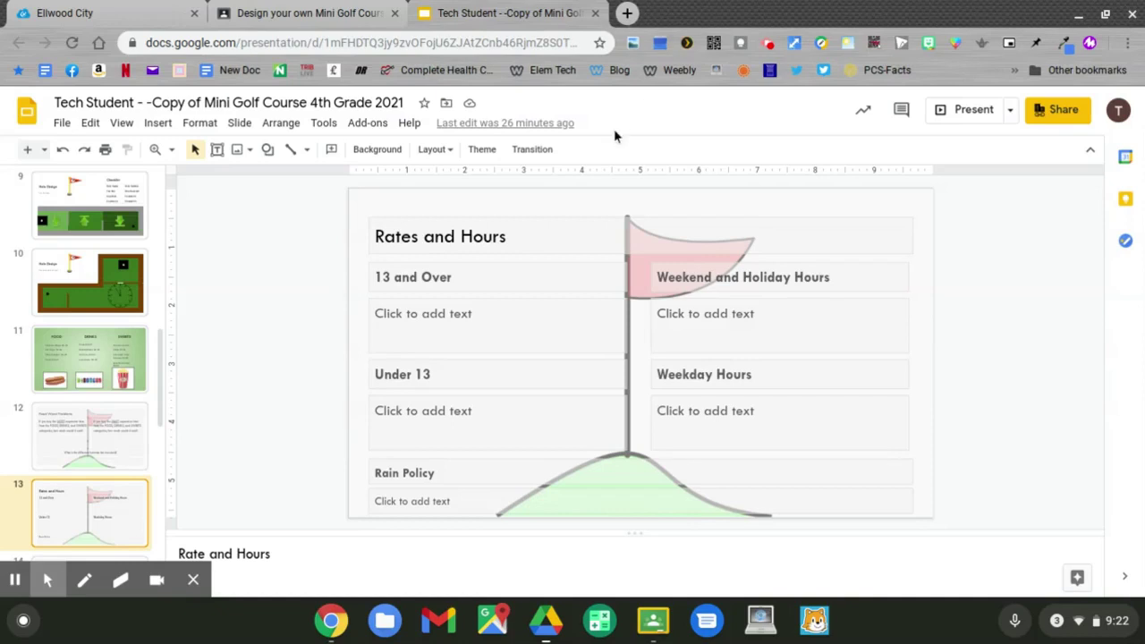
Step: Enter $6.50 as the 13 and Over rate and $4.50 as the Under 13 rate
{"action": "left_click", "coordinate": [457, 319]}
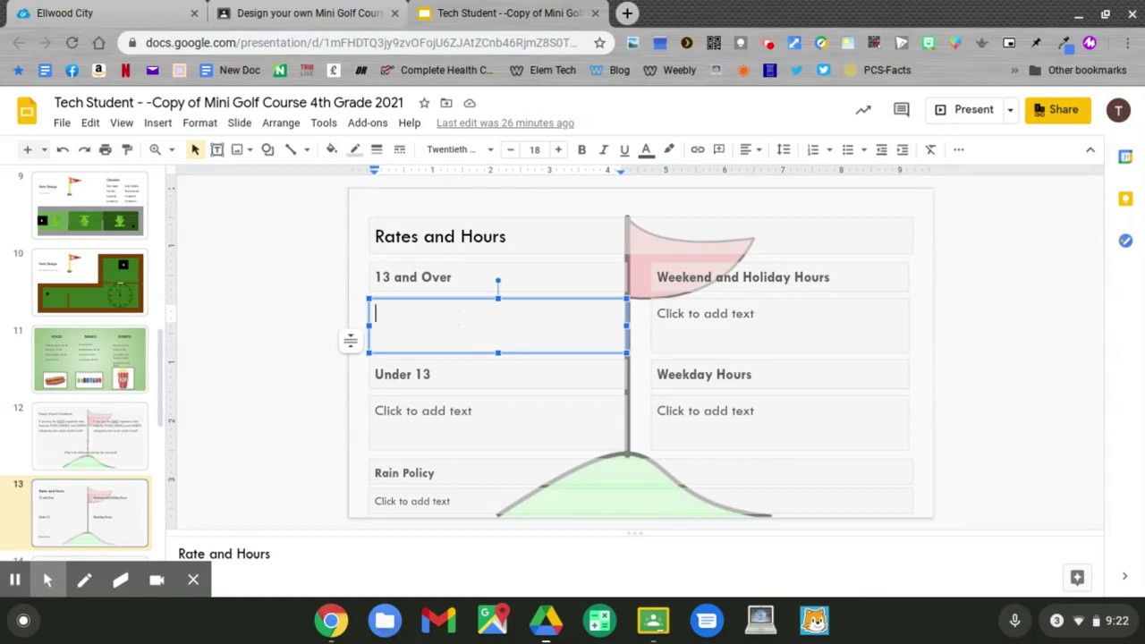
{"action": "type", "text": "$"}
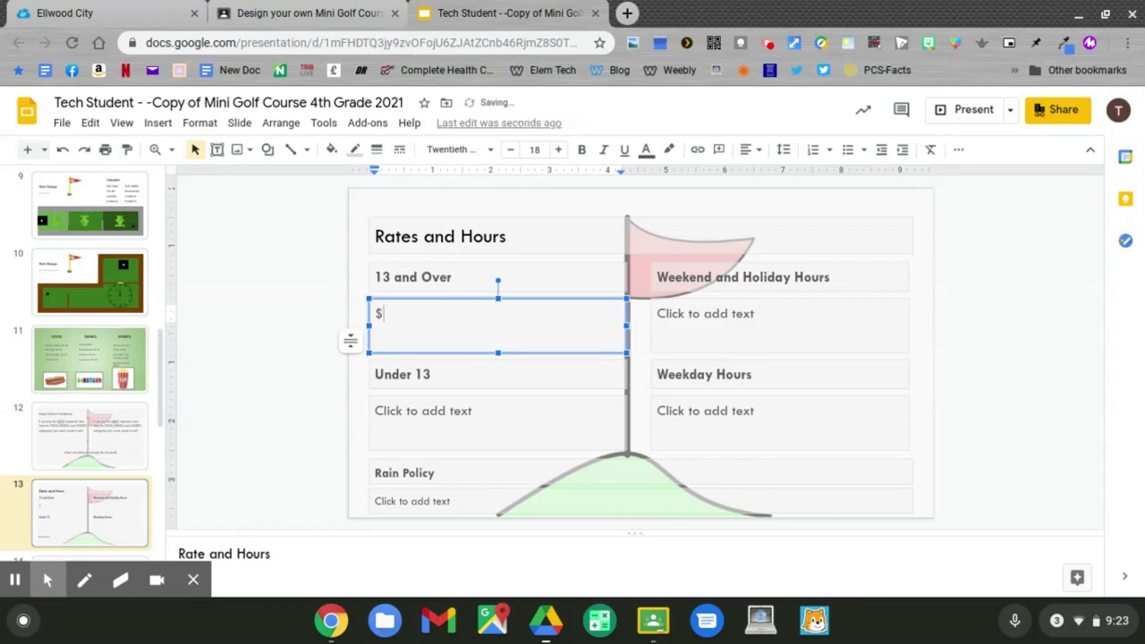
{"action": "type", "text": "6."}
{"action": "type", "text": "50"}
{"action": "left_click", "coordinate": [459, 408]}
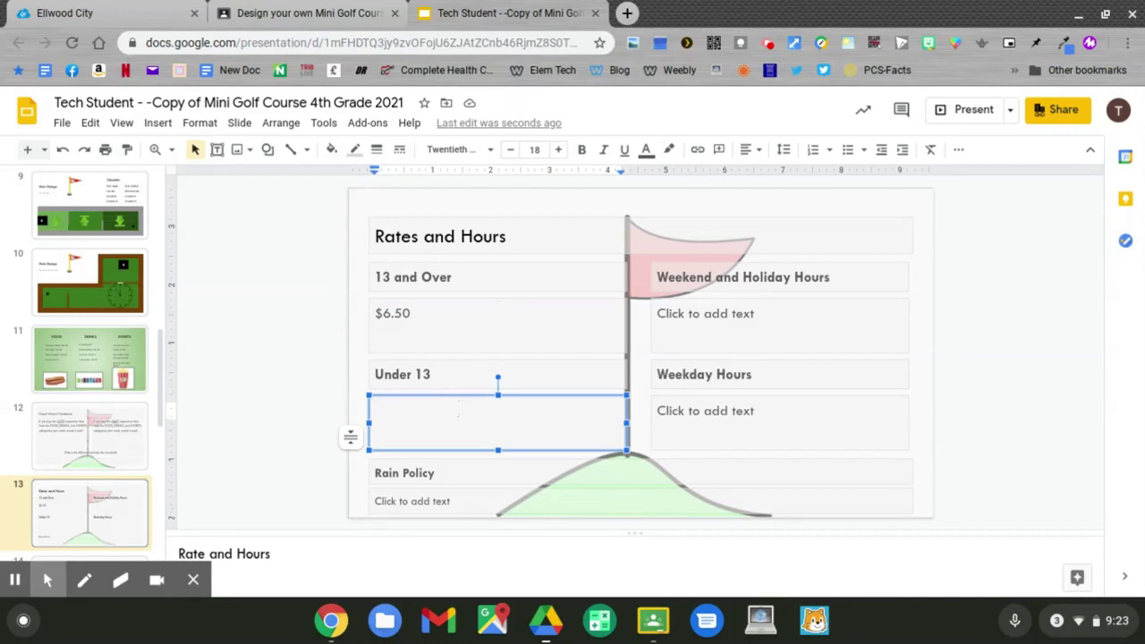
{"action": "type", "text": "$"}
{"action": "type", "text": "4."}
{"action": "type", "text": "50"}
Step: Enter 'Saturday and Sunday 1-9' for weekends and 'Monday- Friday 5-9' for weekdays, then select the rain policy text
{"action": "left_click", "coordinate": [717, 317]}
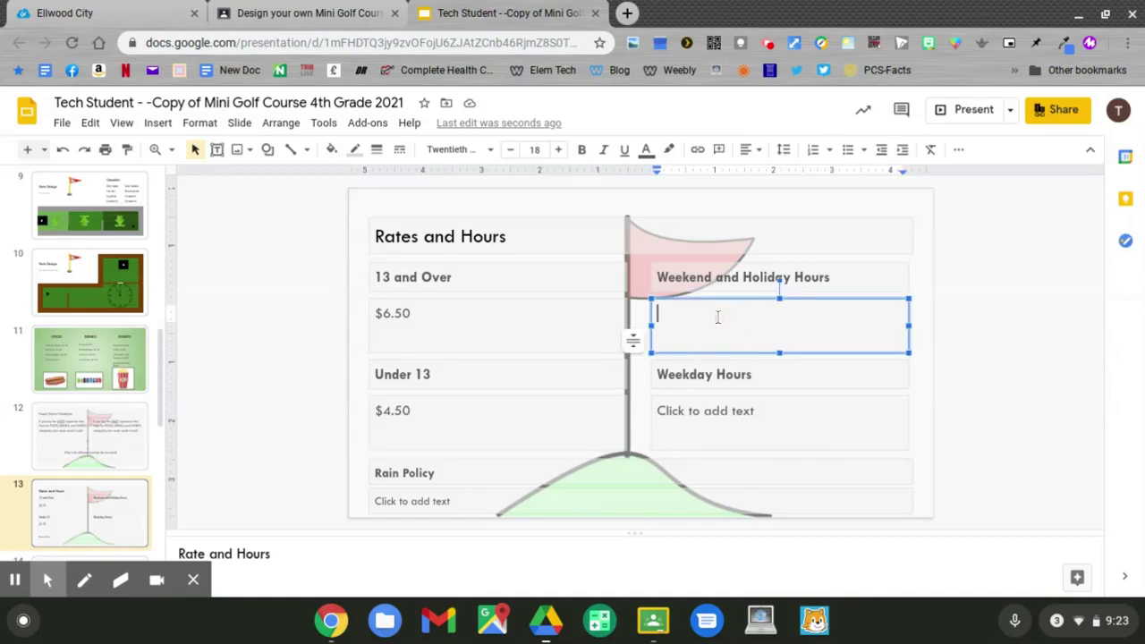
{"action": "type", "text": "Saturday a"}
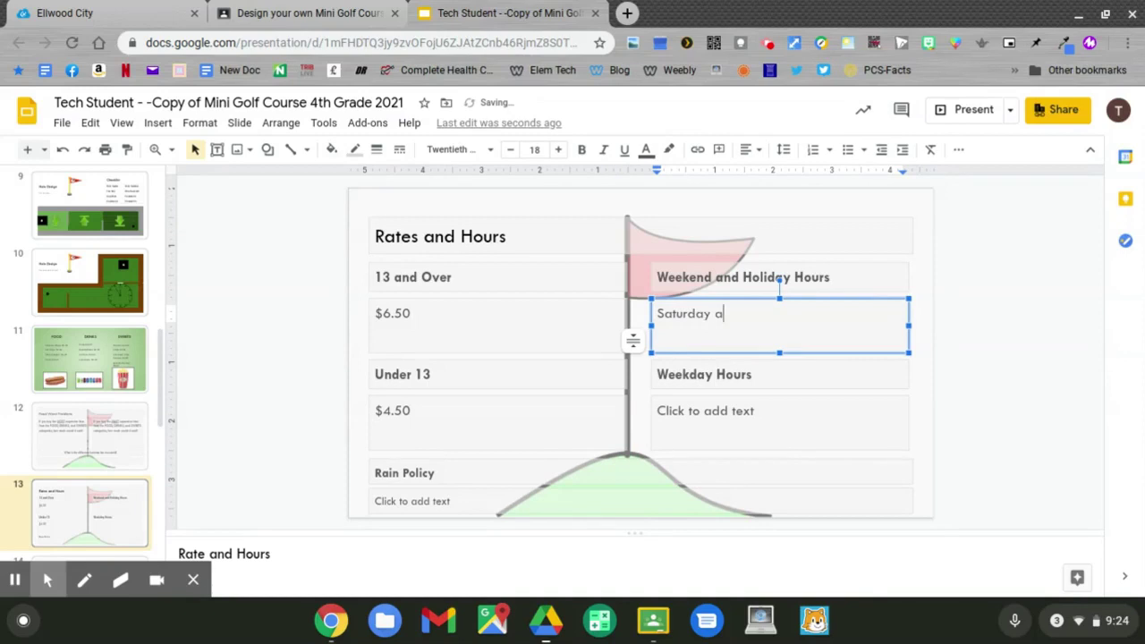
{"action": "type", "text": "nd Sunday 1-9"}
{"action": "left_click", "coordinate": [742, 407]}
{"action": "type", "text": "M"}
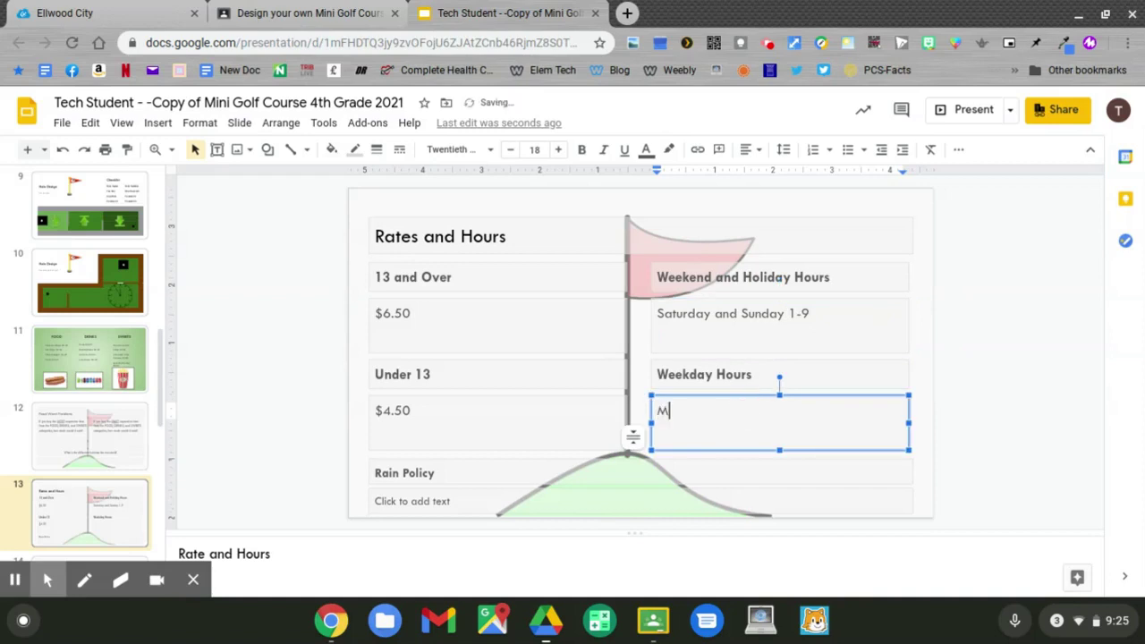
{"action": "type", "text": "onday- F"}
{"action": "type", "text": "riday 5-9"}
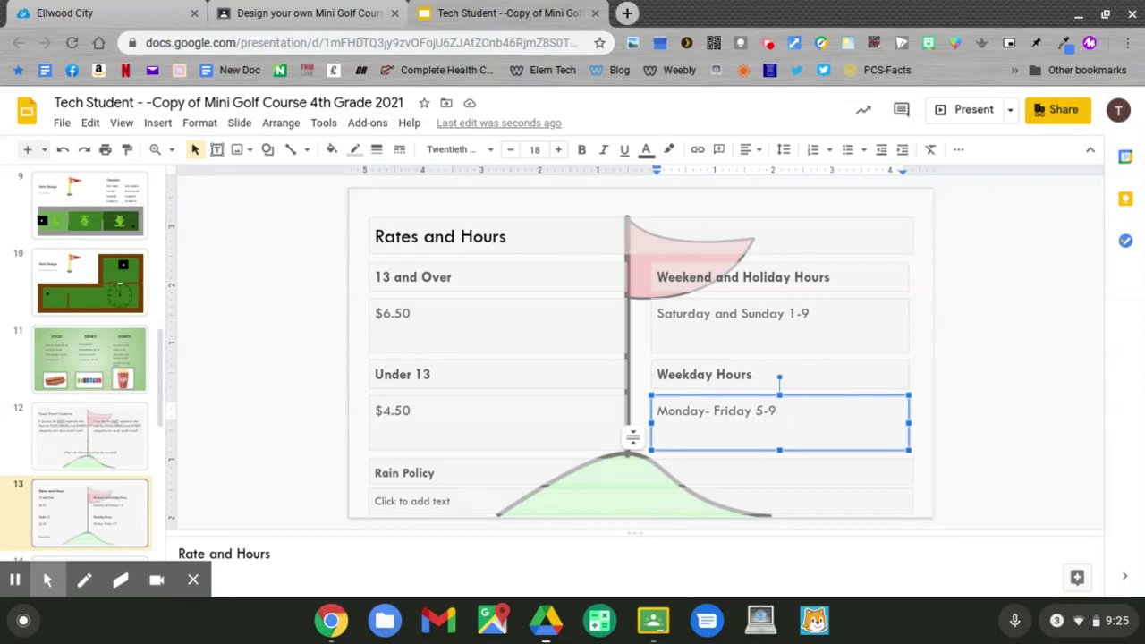
{"action": "left_click", "coordinate": [452, 499]}
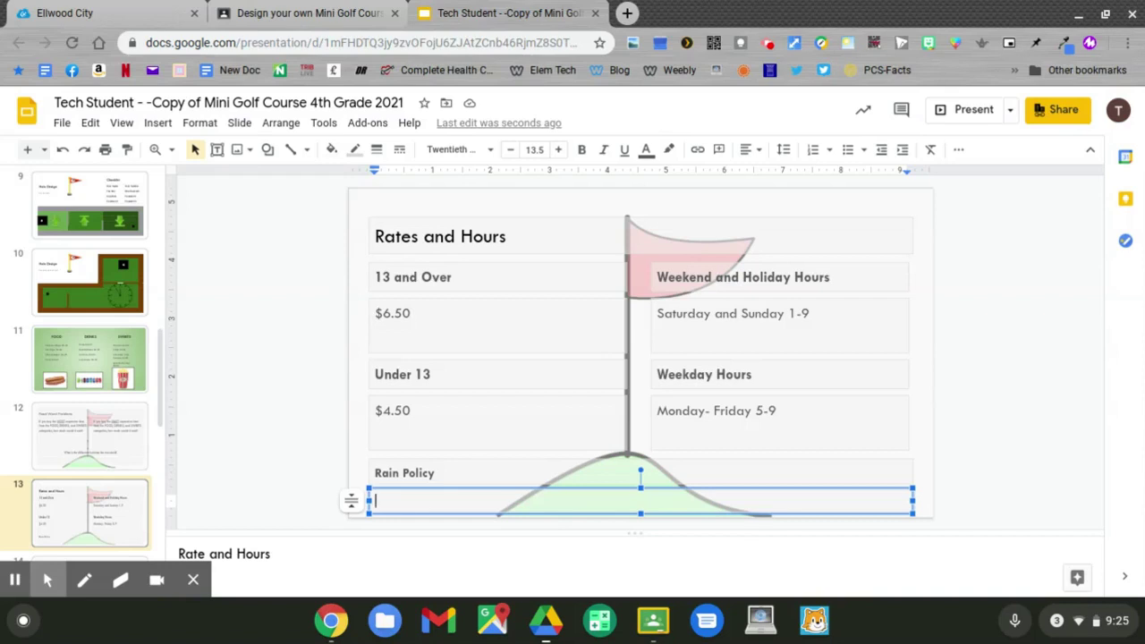
Step: Move to the Rates Word Problems slide and click into the family-of-4 and Coach Matt answer boxes
{"action": "left_click", "coordinate": [116, 517]}
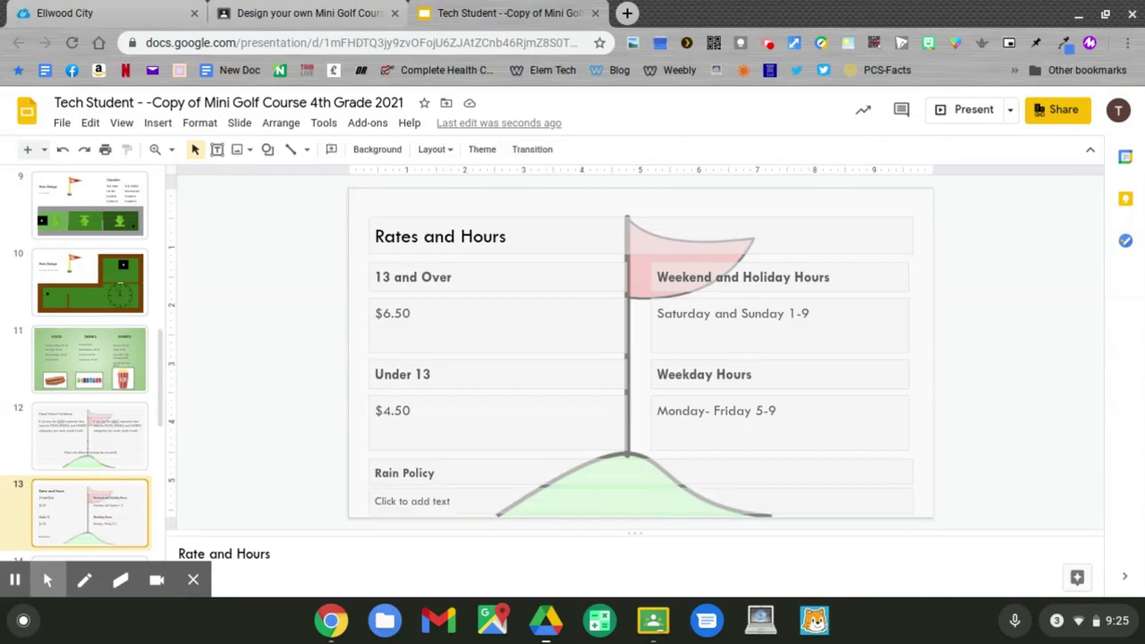
{"action": "key", "text": "Down"}
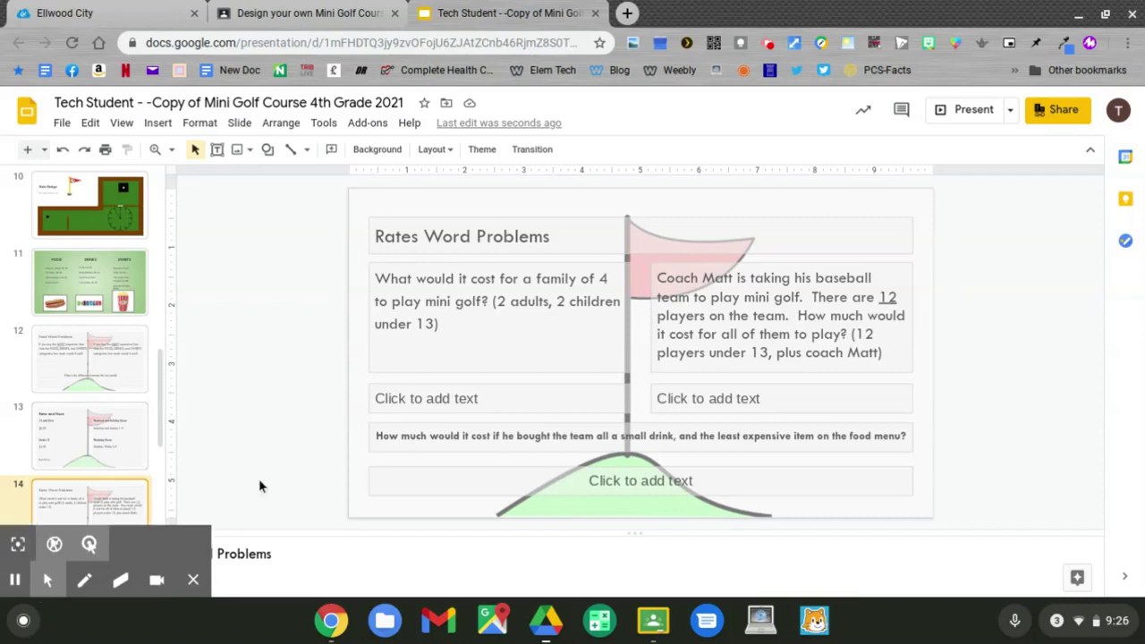
{"action": "left_click", "coordinate": [393, 402]}
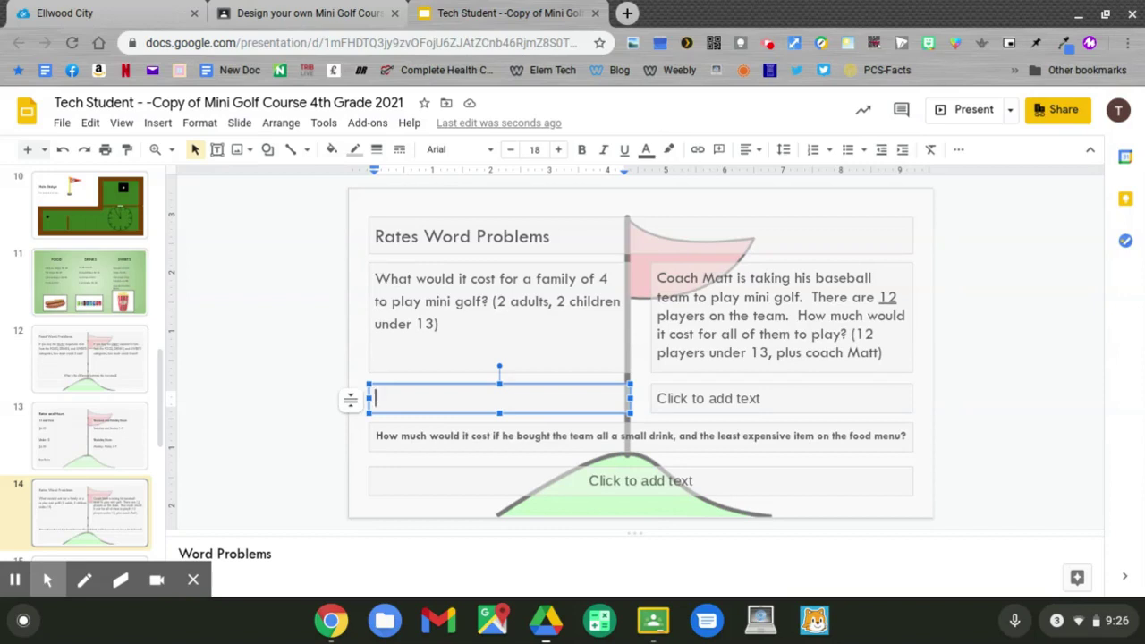
{"action": "left_click", "coordinate": [669, 401]}
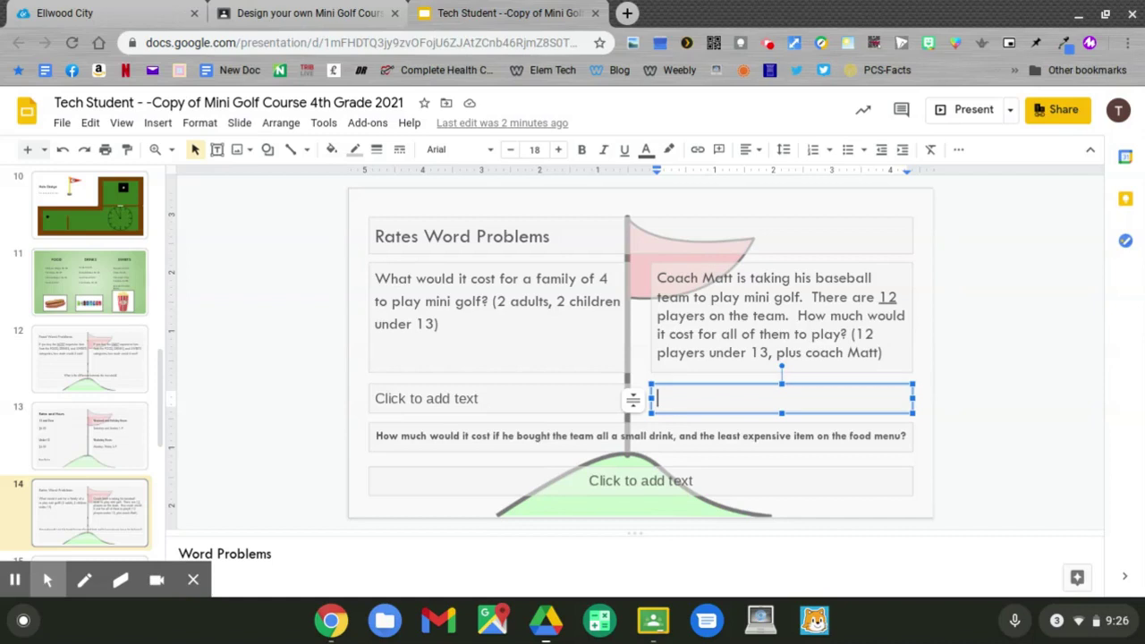
Step: Check snack prices on slide 11, return to the drink and food question, then advance to slide 15
{"action": "left_click", "coordinate": [130, 282]}
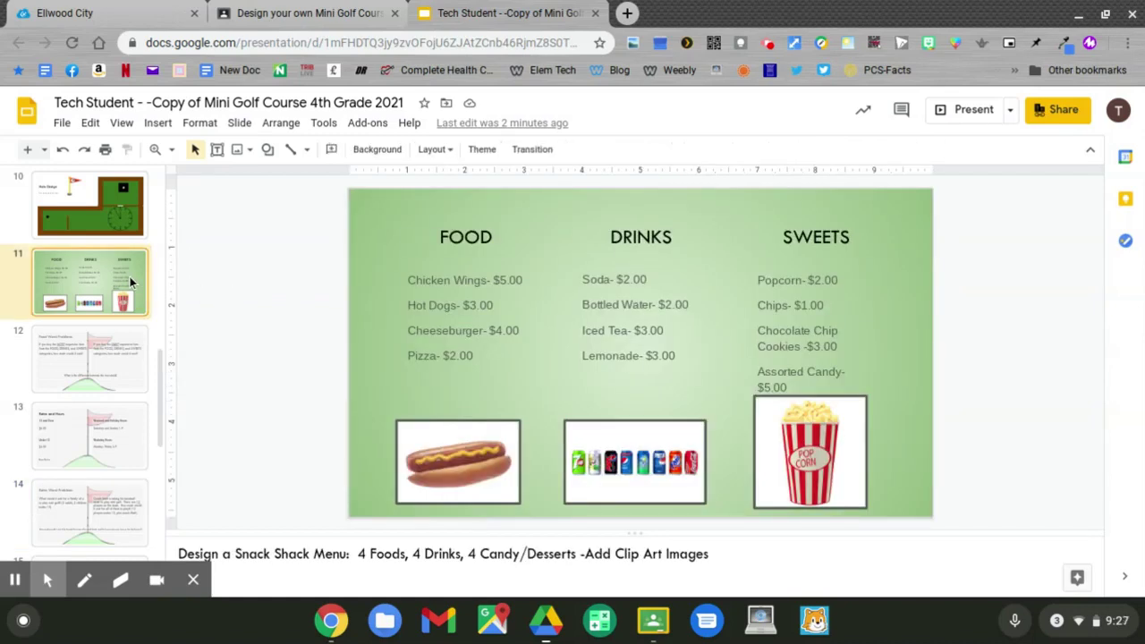
{"action": "left_click", "coordinate": [93, 497]}
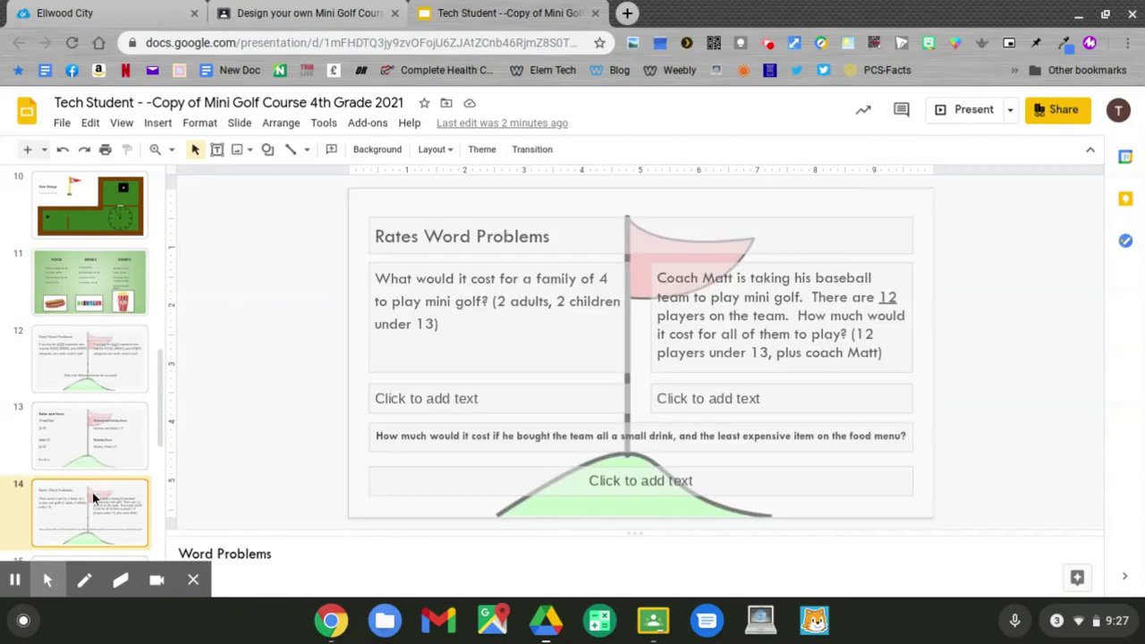
{"action": "left_click", "coordinate": [509, 481]}
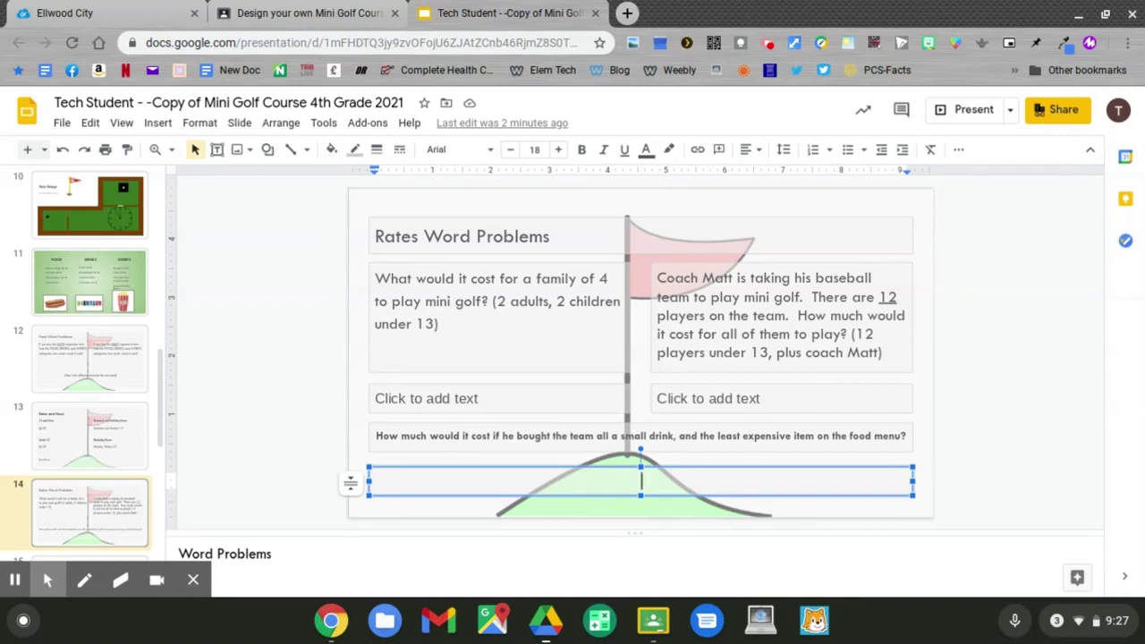
{"action": "key", "text": "Page_Down"}
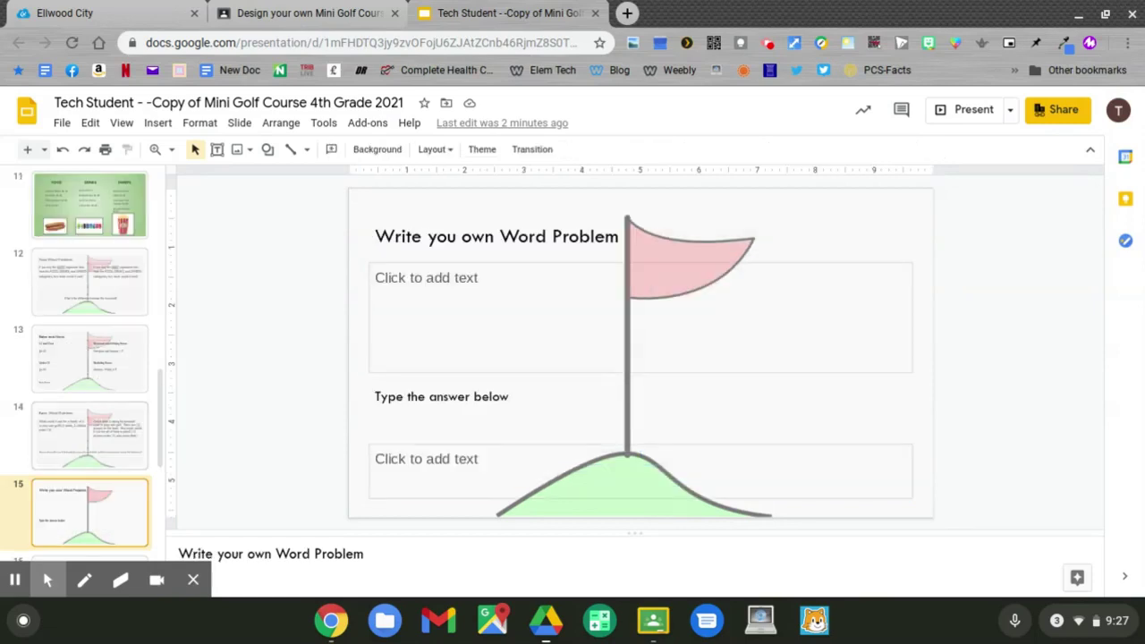
{"action": "left_click", "coordinate": [442, 281]}
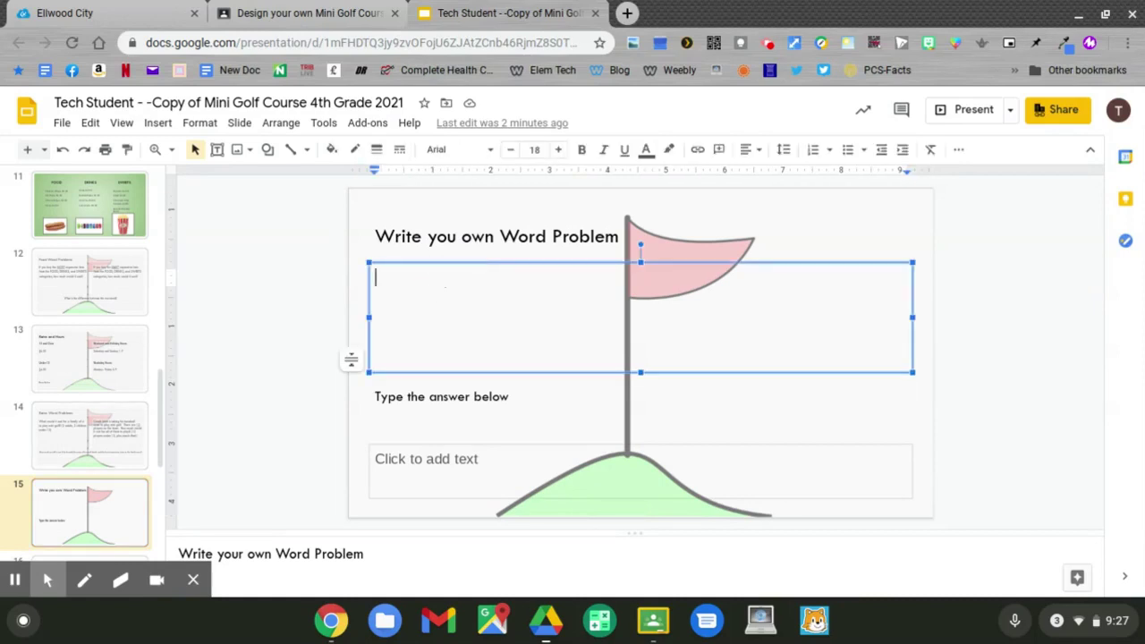
{"action": "left_click", "coordinate": [430, 462]}
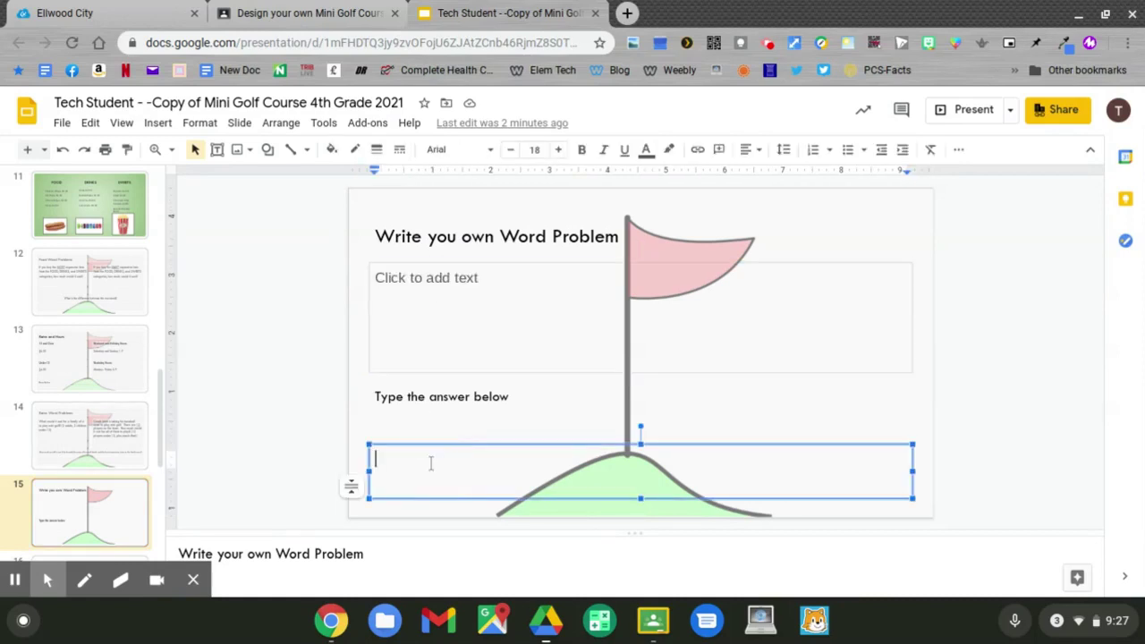